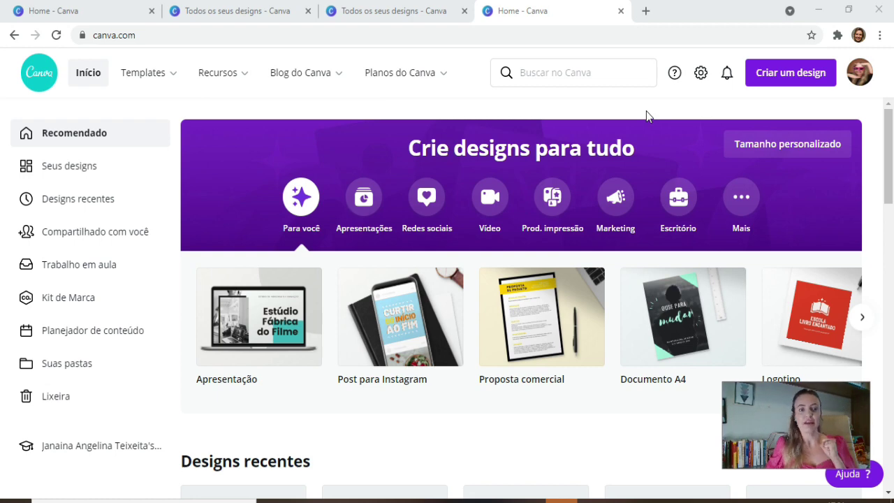
Step: Open the list of all your designs and look through the saved projects
click(66, 175)
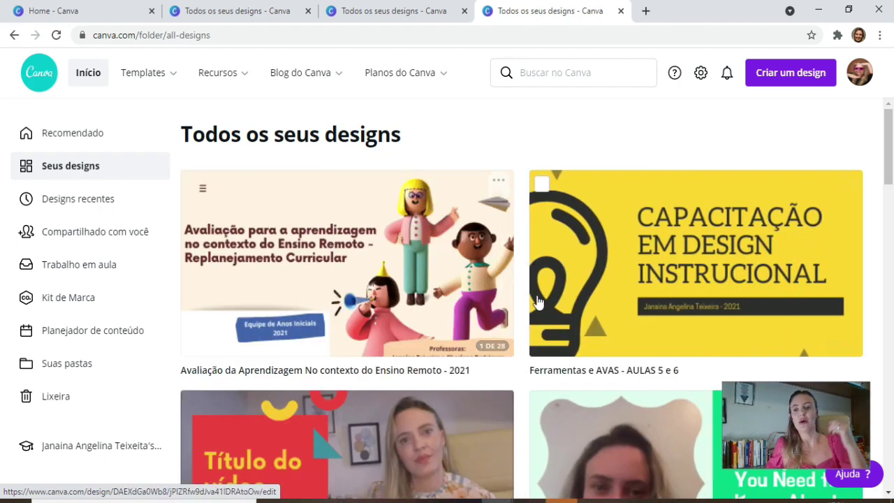
scroll(558, 294, down, 8)
scroll(537, 301, down, 15)
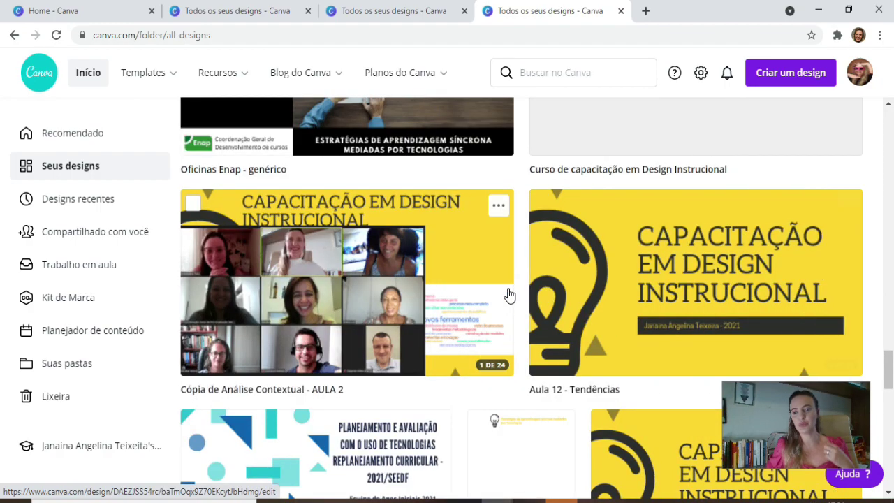
scroll(322, 262, up, 10)
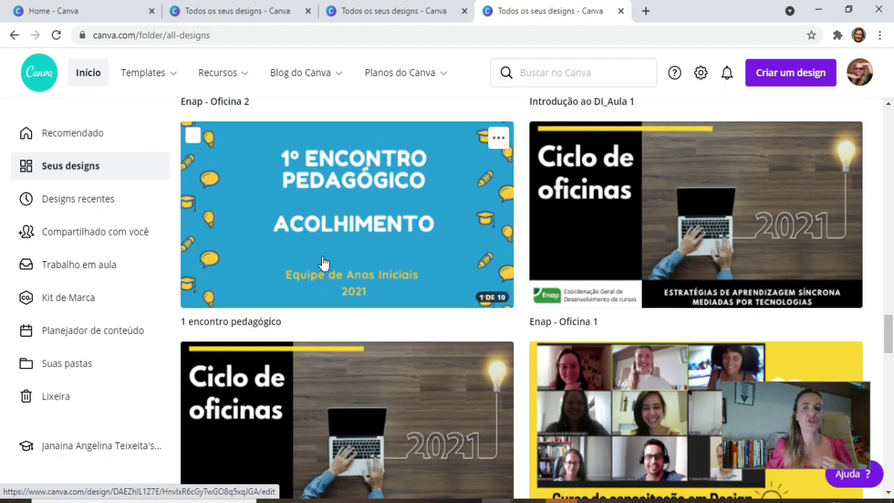
scroll(323, 262, up, 8)
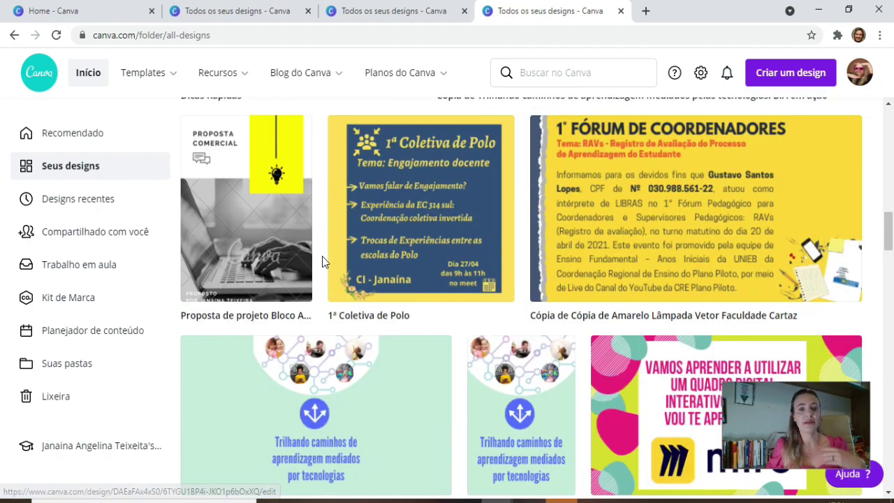
scroll(321, 265, up, 6)
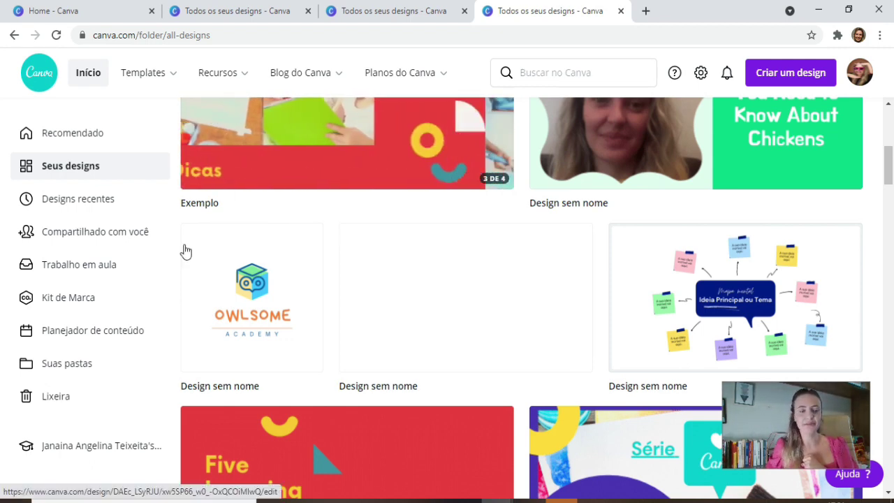
Step: Create a new folder named "Matemática" among your folders
click(60, 364)
mouse_move(217, 73)
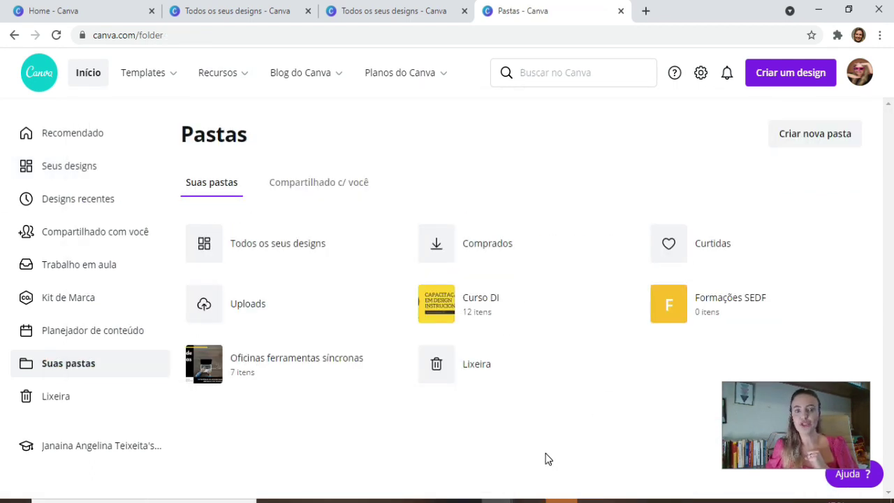
click(814, 139)
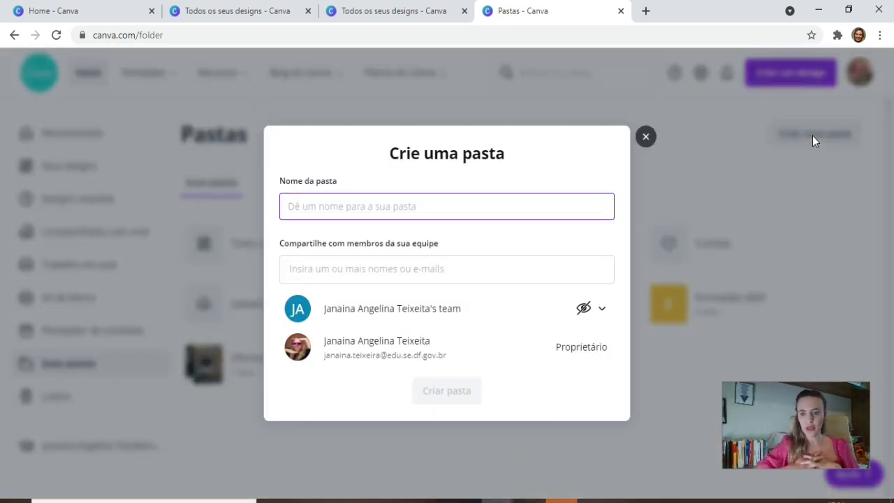
text(Matemática)
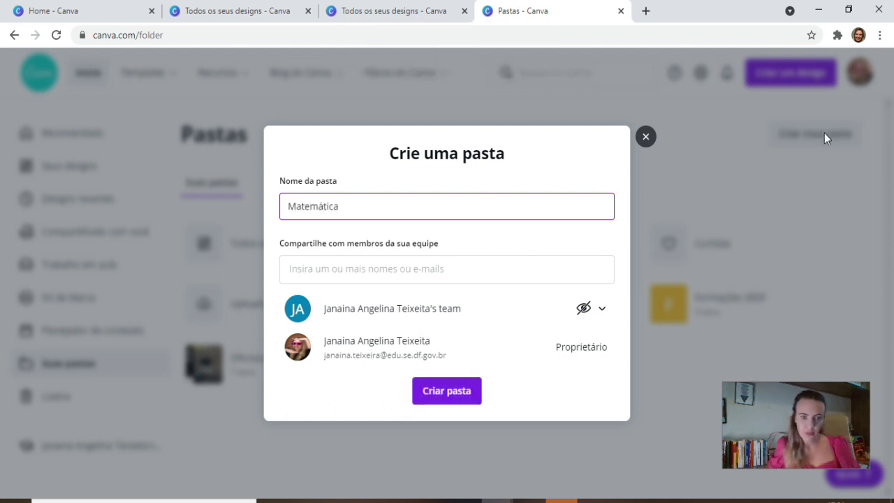
click(451, 392)
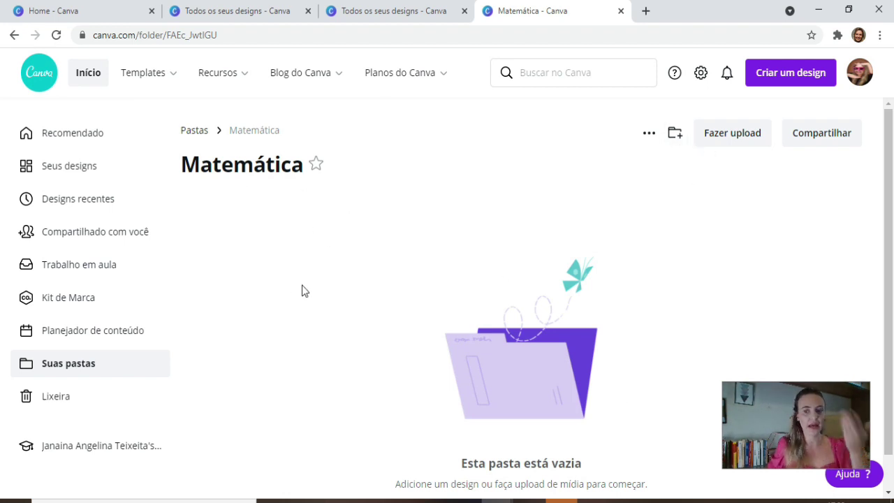
Step: Create another folder named "Teste" and return to the overview of all folders
click(195, 131)
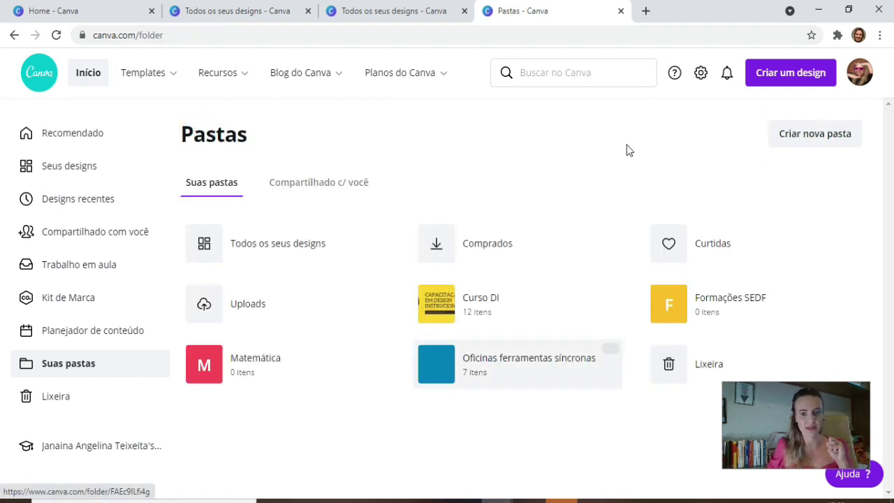
click(798, 135)
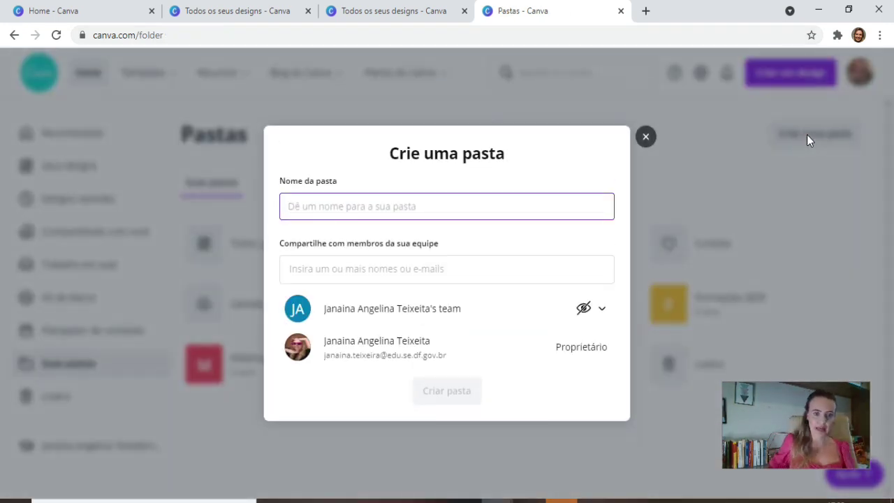
text(Teste)
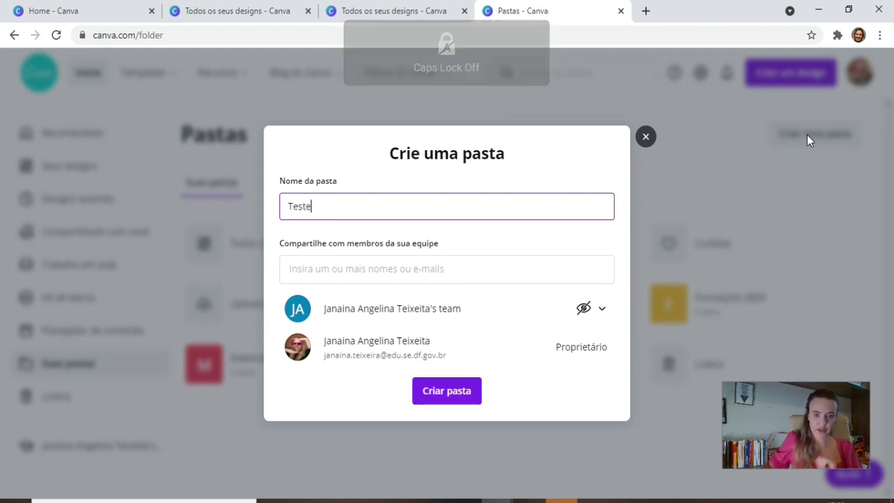
click(465, 391)
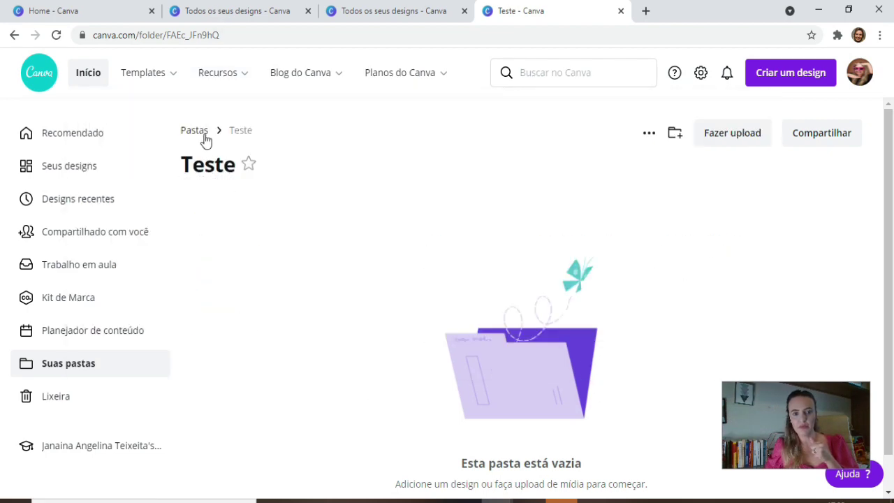
click(203, 131)
scroll(418, 293, down, 1)
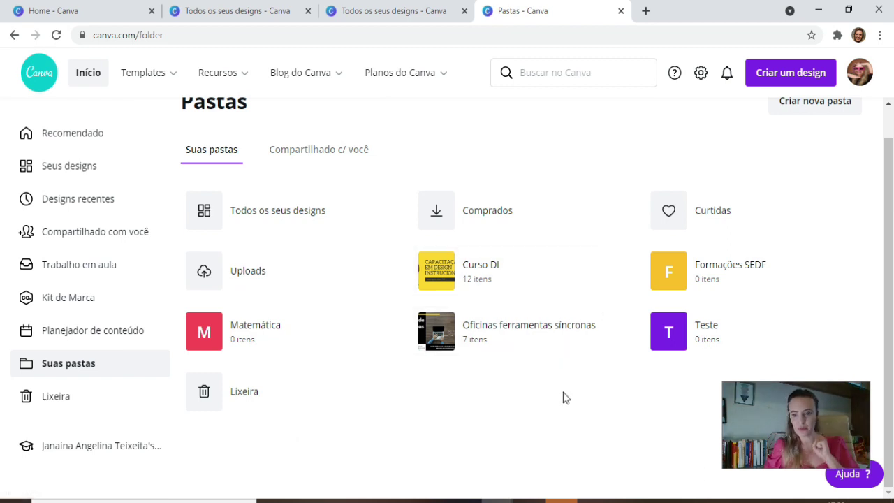
Step: Move the mind map, the blank design and the Owlsome Academy logo from all your designs into the "Matemática" folder
click(65, 176)
mouse_move(217, 73)
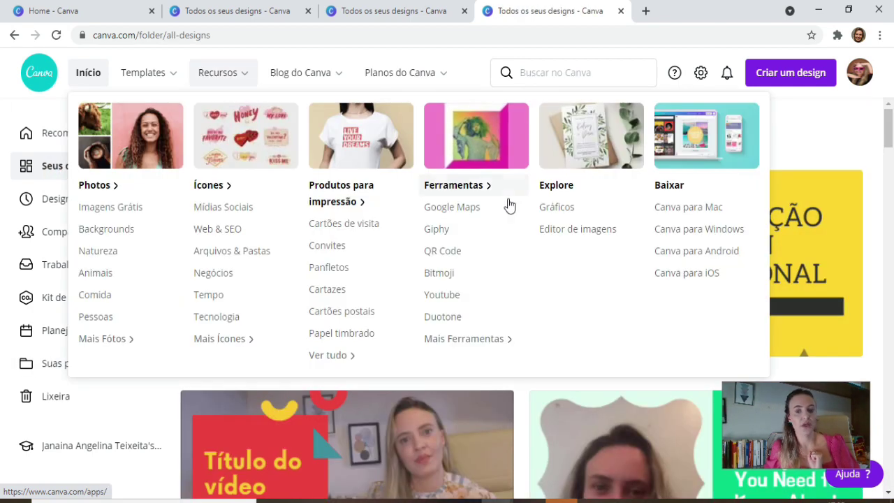
scroll(874, 303, down, 4)
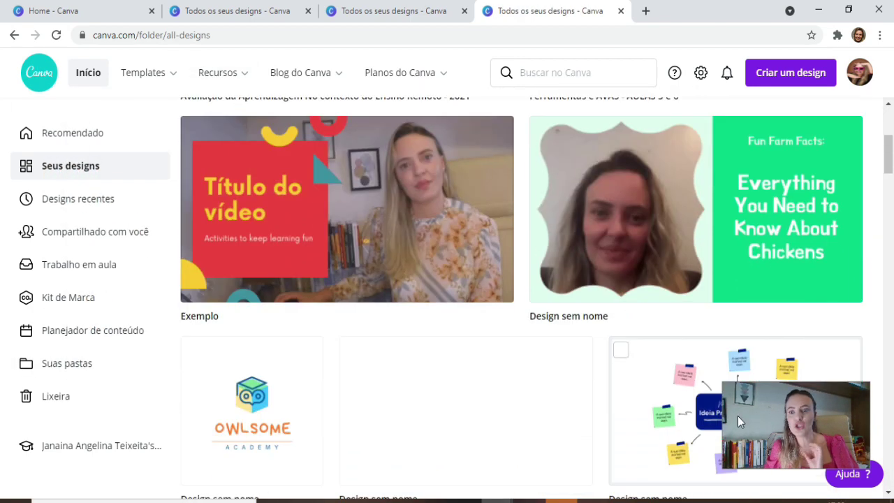
scroll(577, 381, down, 2)
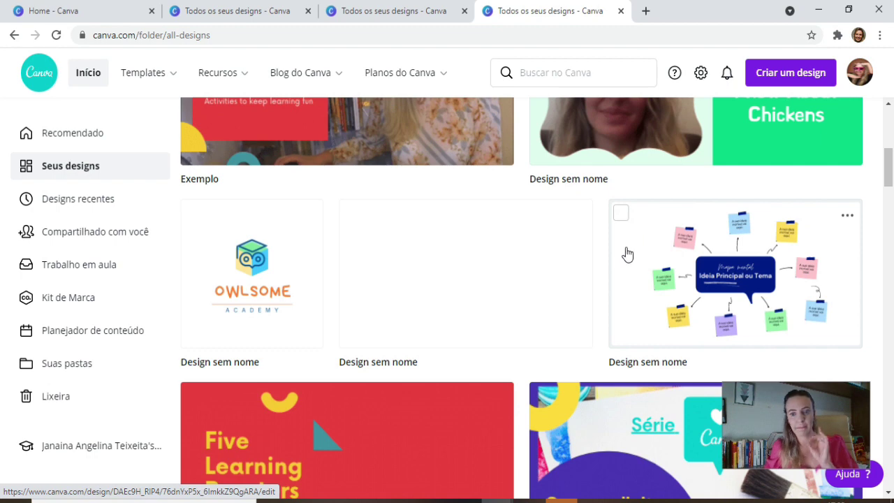
click(621, 214)
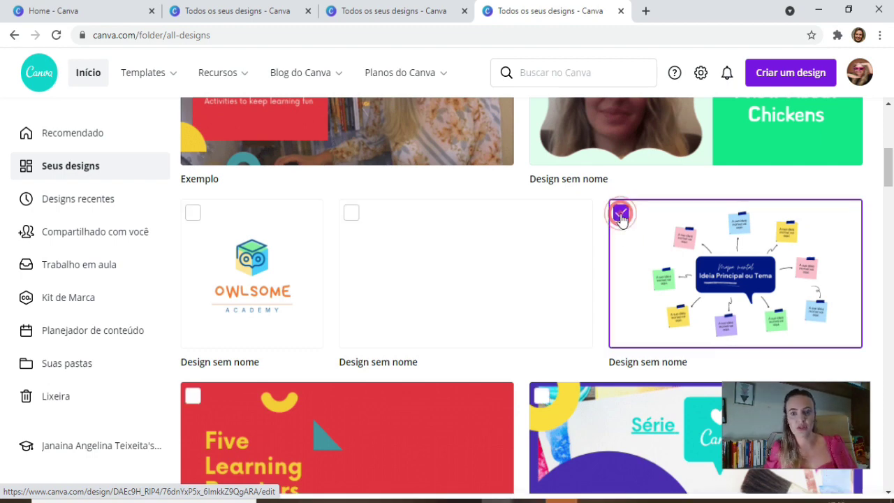
click(350, 213)
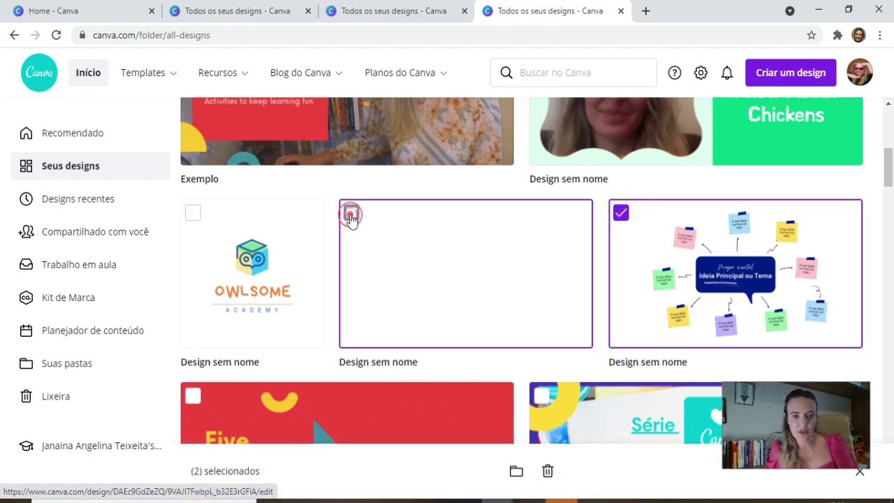
click(193, 215)
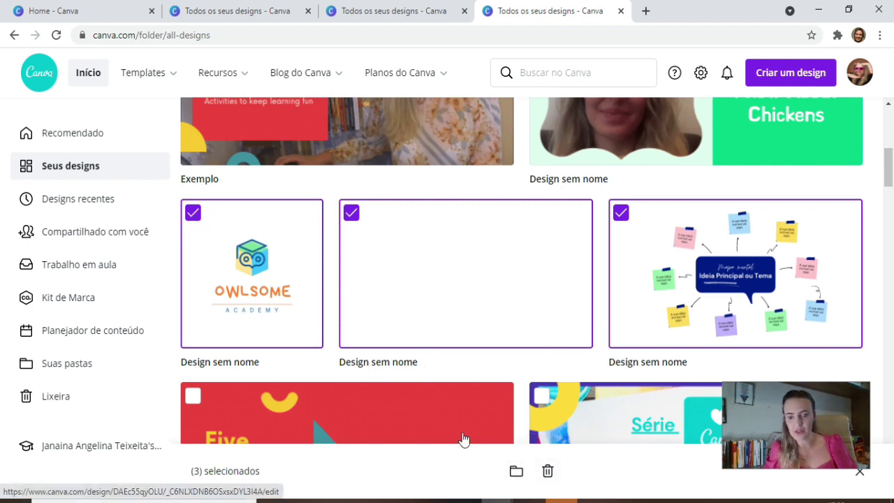
click(515, 473)
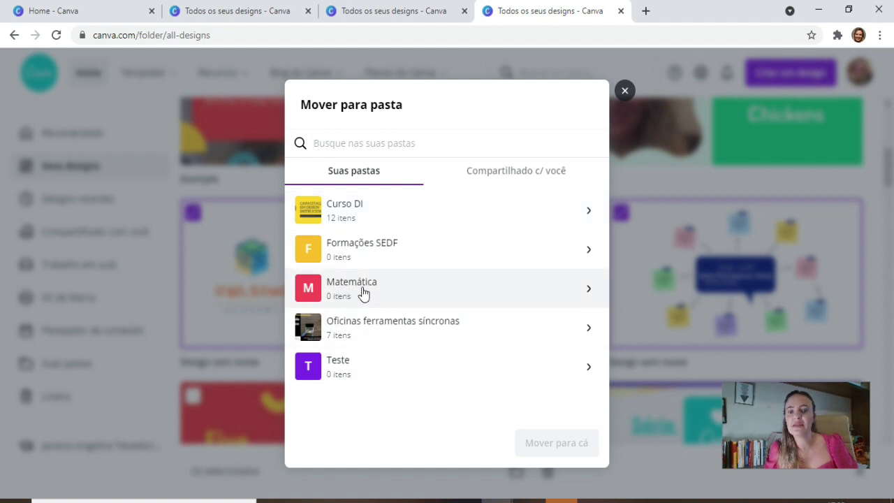
click(356, 291)
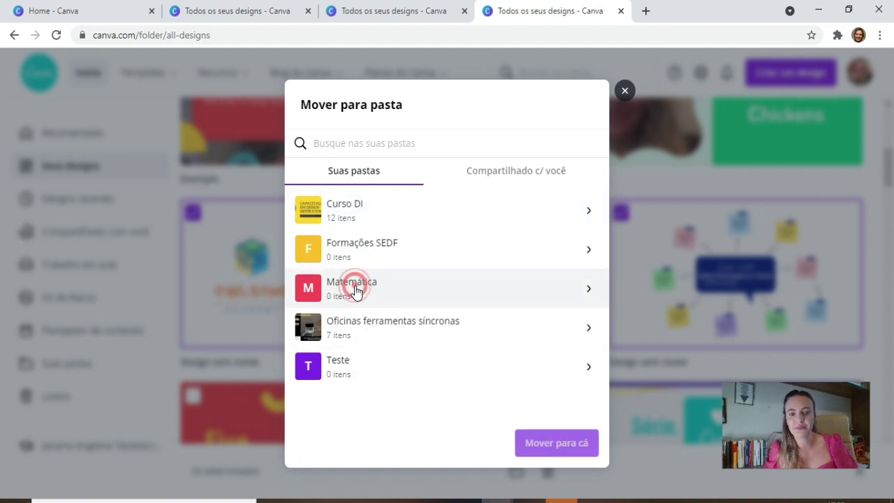
click(548, 442)
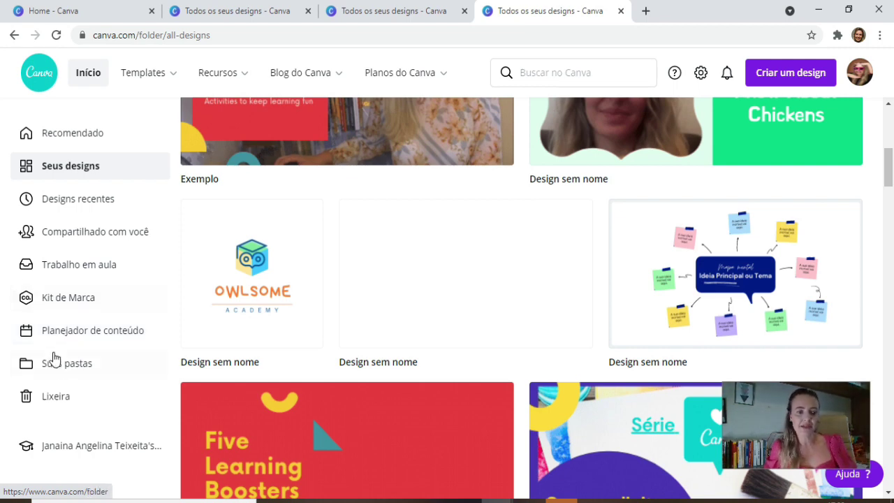
Step: Open the "Matemática" folder from your folders to check the designs stored in it
click(61, 364)
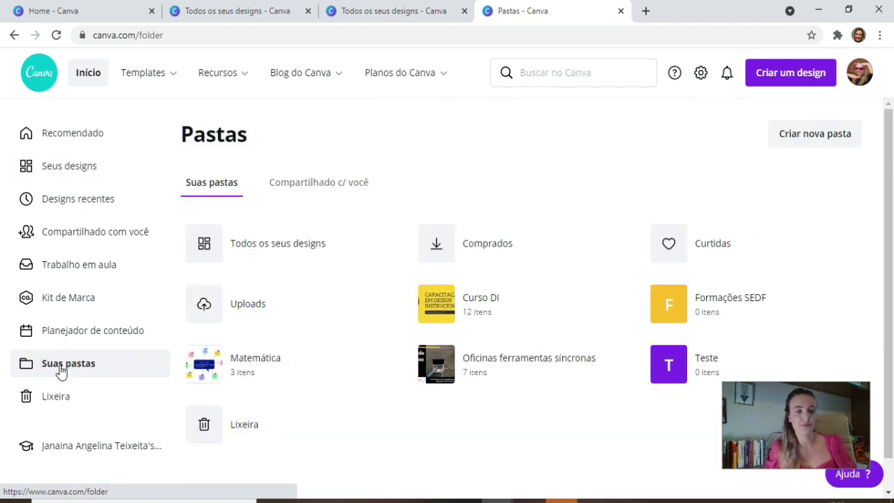
scroll(349, 381, down, 1)
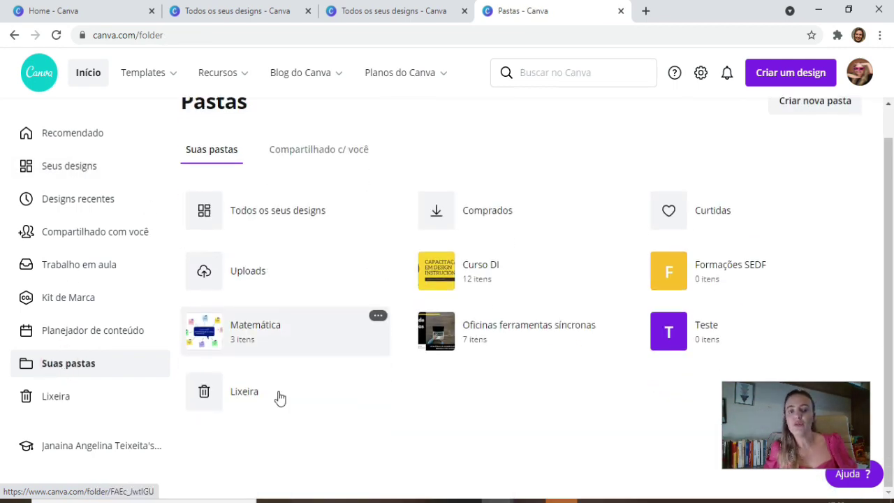
click(280, 336)
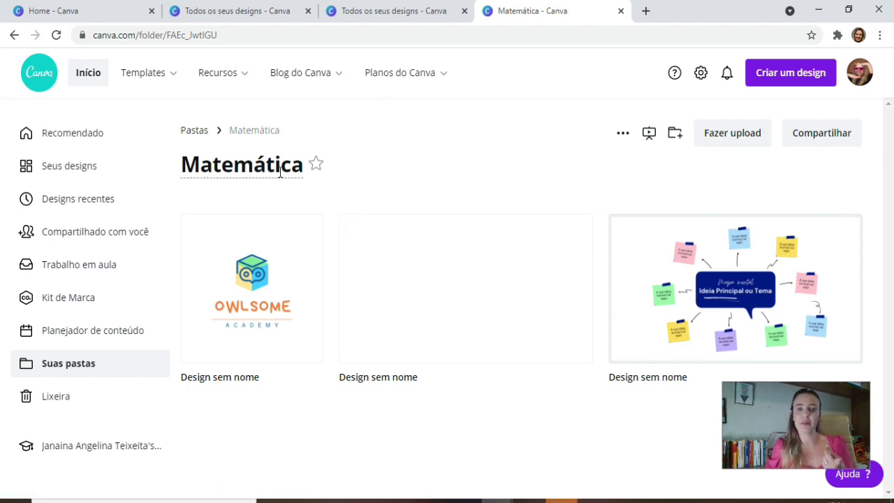
Step: Review the team permission options in the "Matemática" folder's sharing settings and close them without changing anything
click(845, 141)
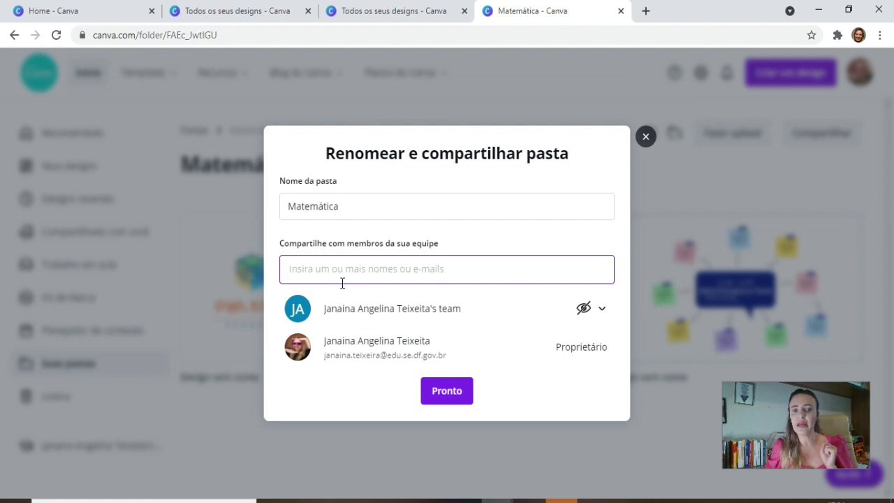
click(606, 316)
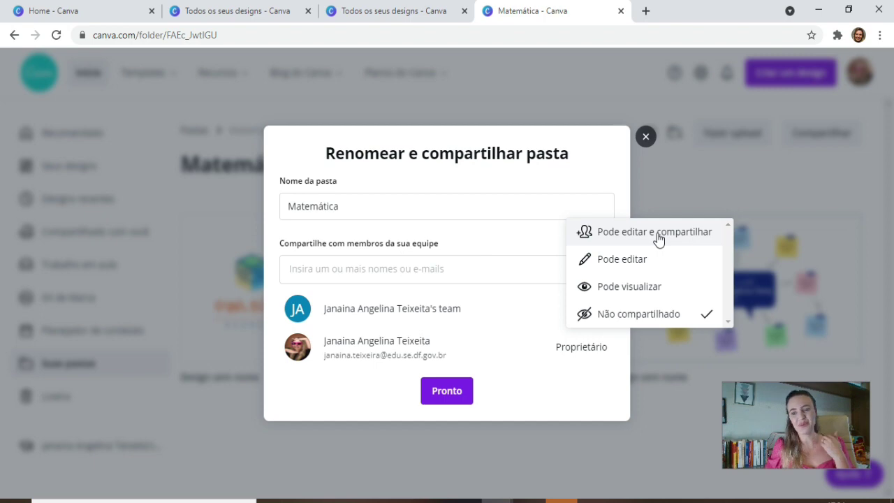
click(643, 139)
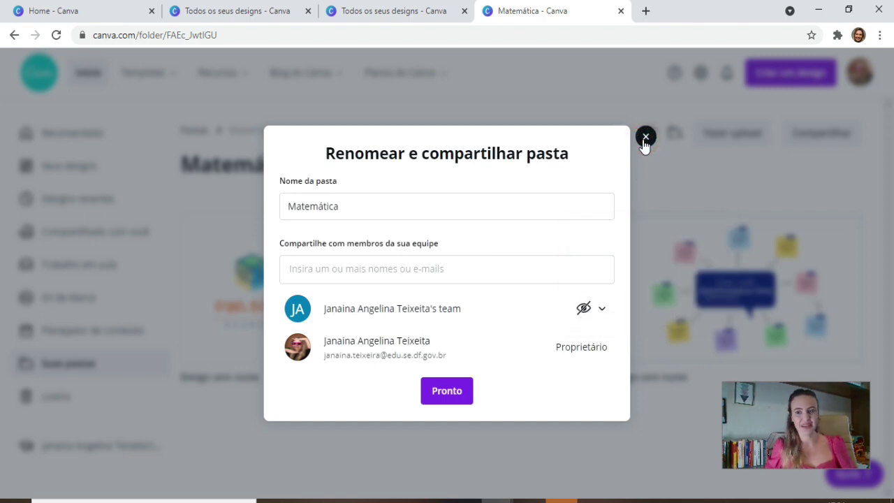
click(643, 137)
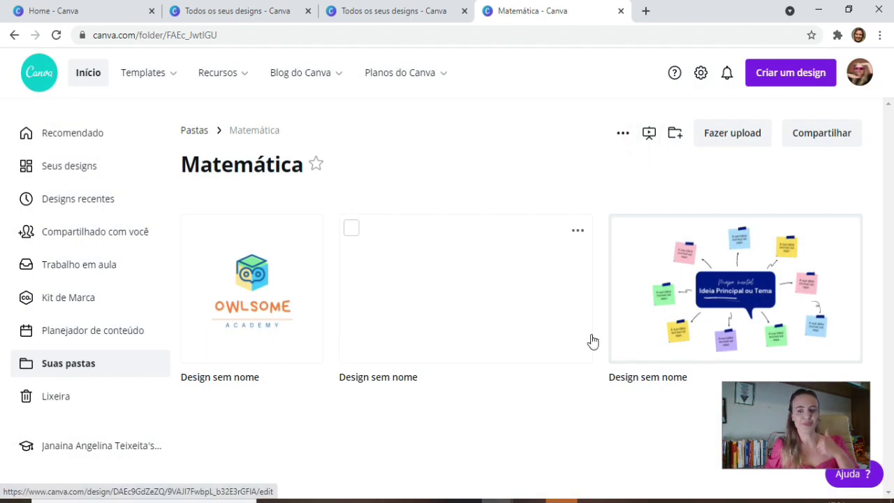